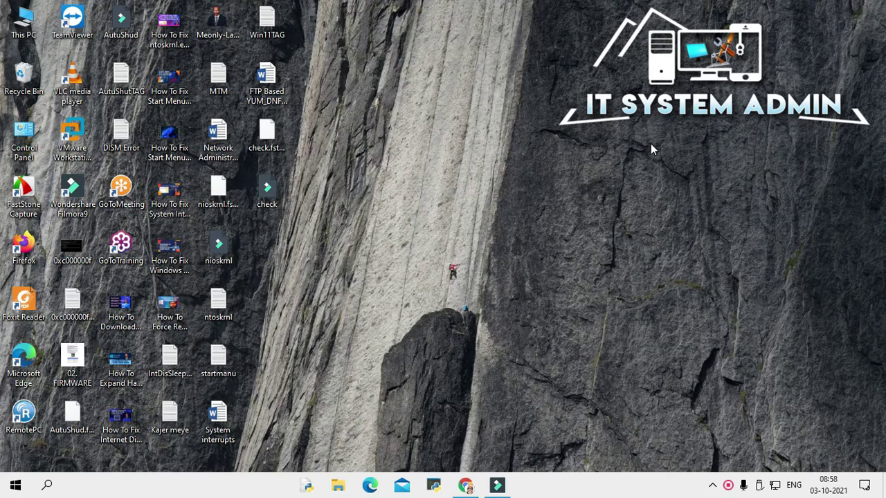
Step: Set the desktop background to the fifth picture, the underwater swimmer, via Personalise
right_click(459, 122)
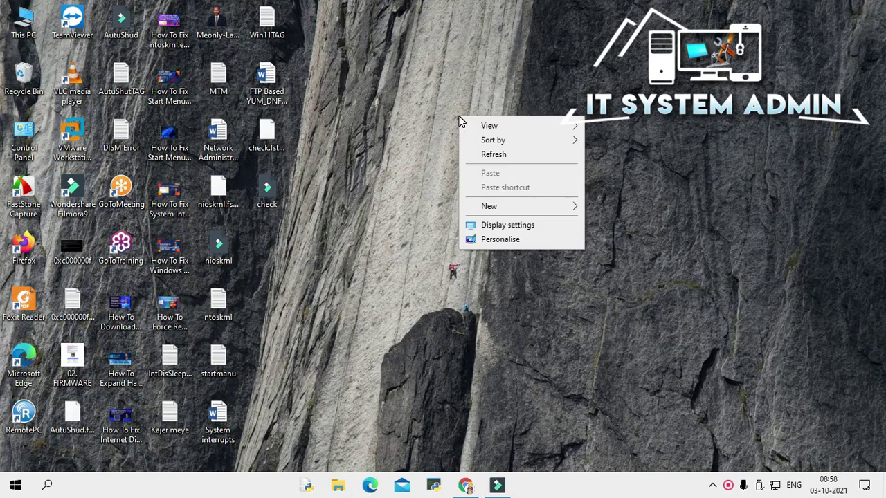
left_click(498, 239)
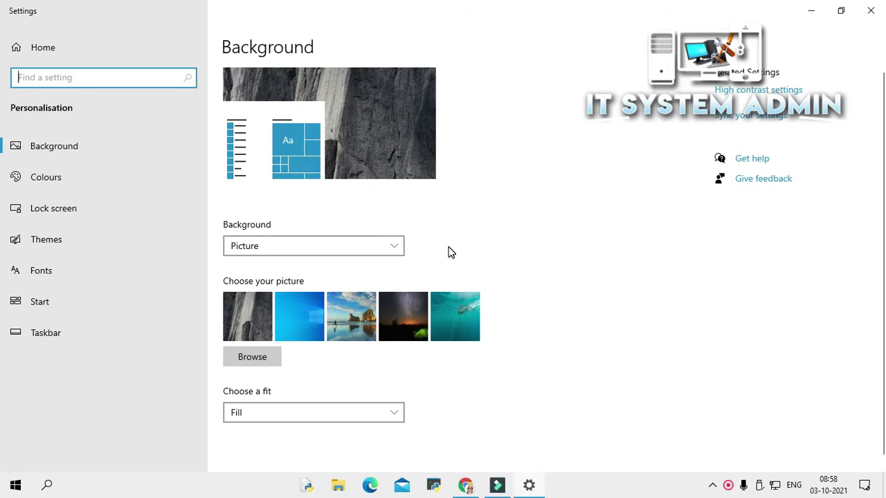
left_click(450, 318)
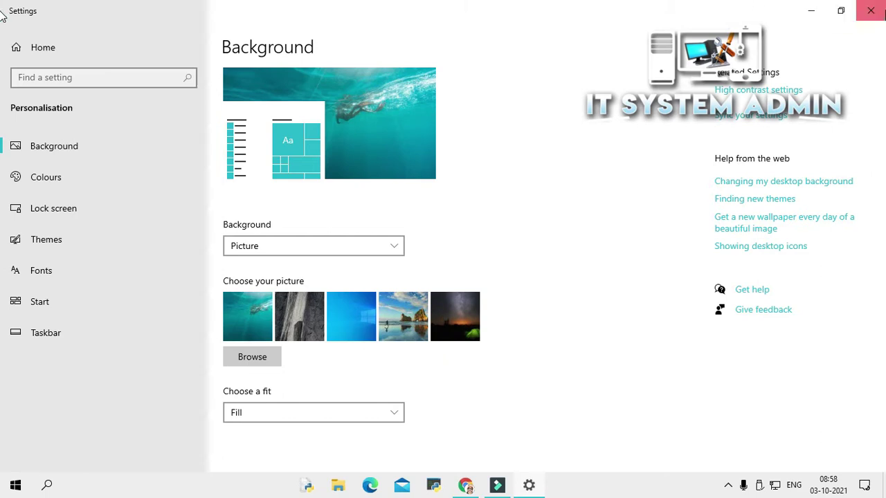
left_click(871, 10)
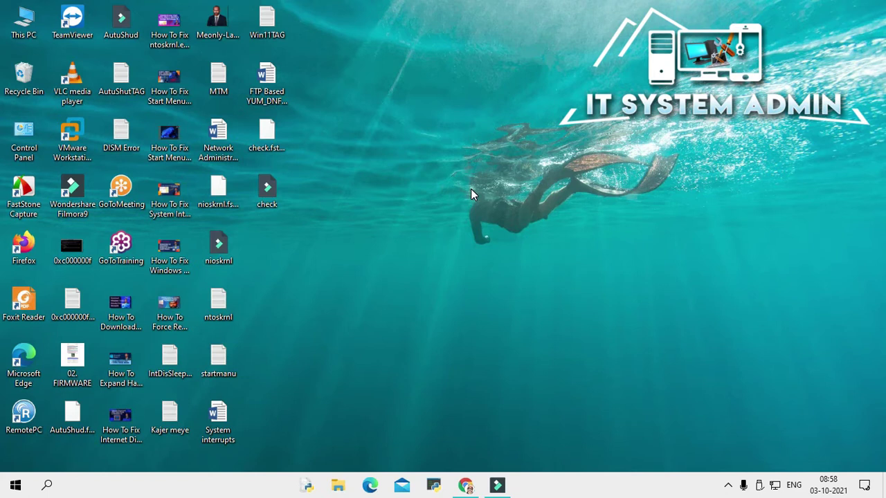
Step: Search Windows for 'GPED' and launch the Edit group policy result
left_click(48, 486)
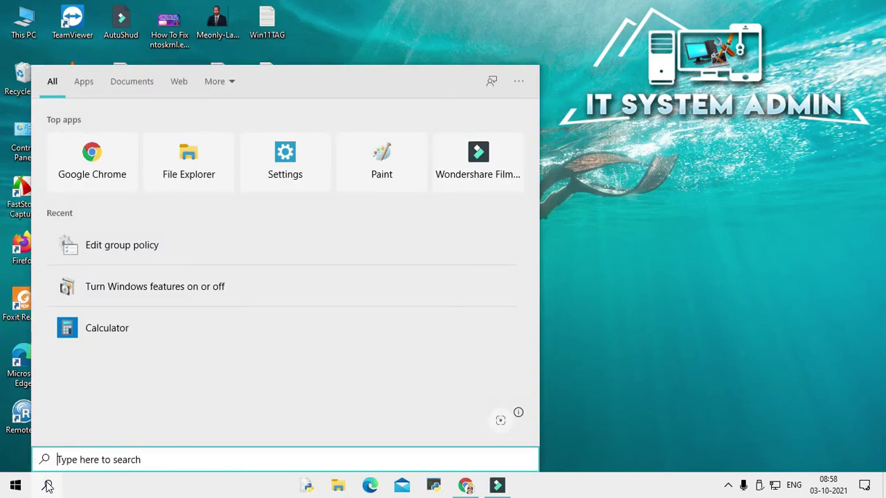
type("G")
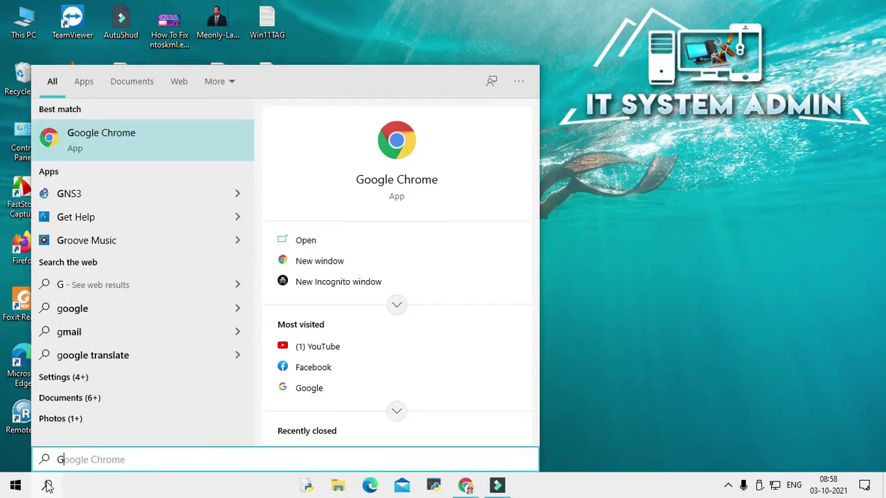
type("PED")
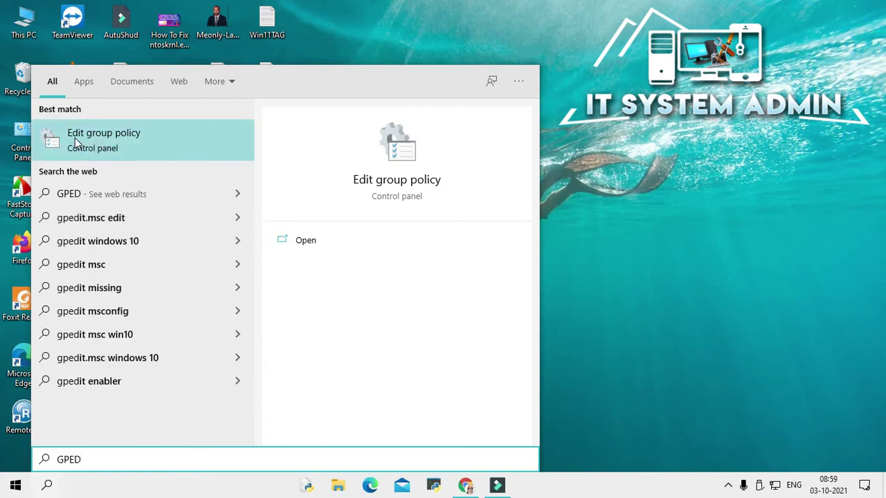
left_click(152, 145)
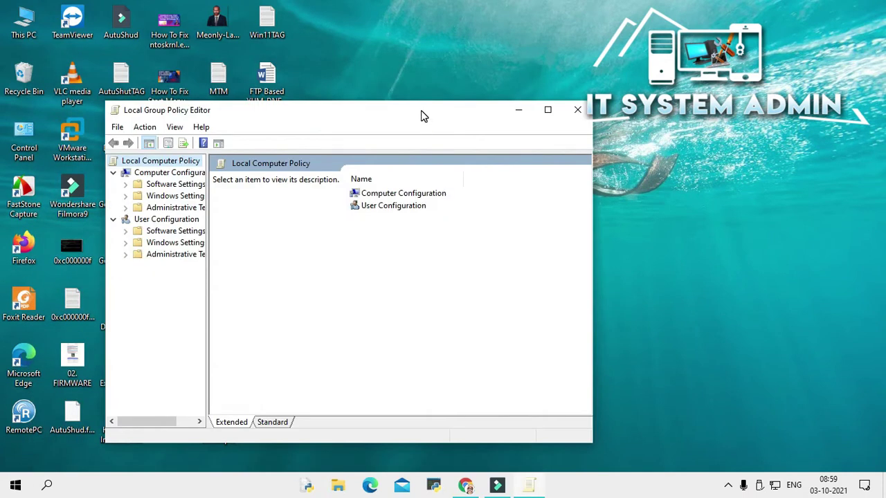
Step: Go to User Configuration > Administrative Templates > Control Panel > Personalization and select Prevent changing desktop background
left_click_drag(424, 115, 521, 79)
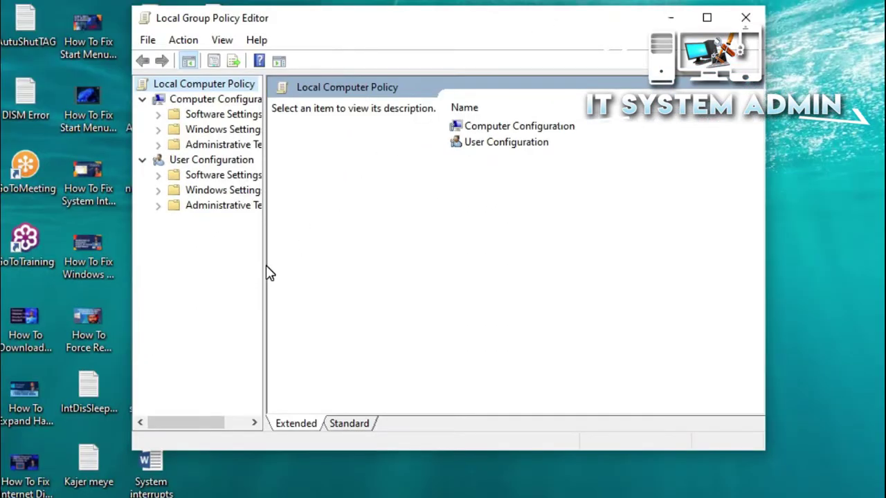
left_click_drag(265, 265, 319, 260)
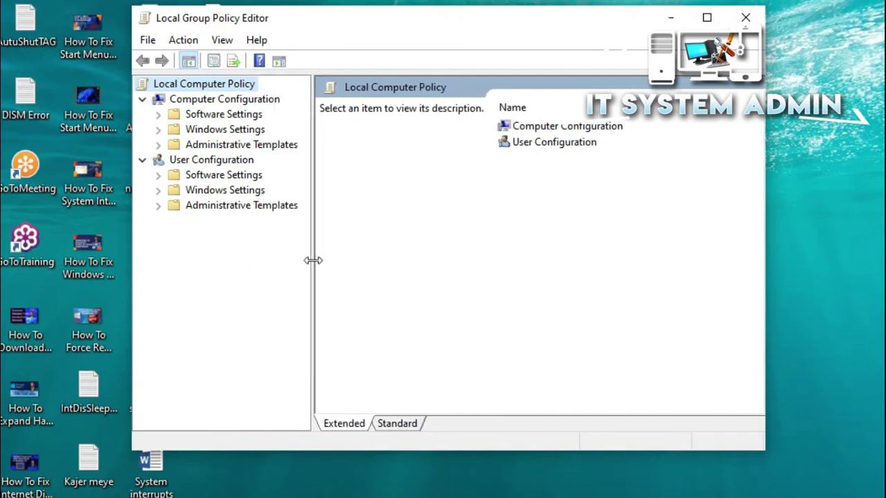
left_click(215, 164)
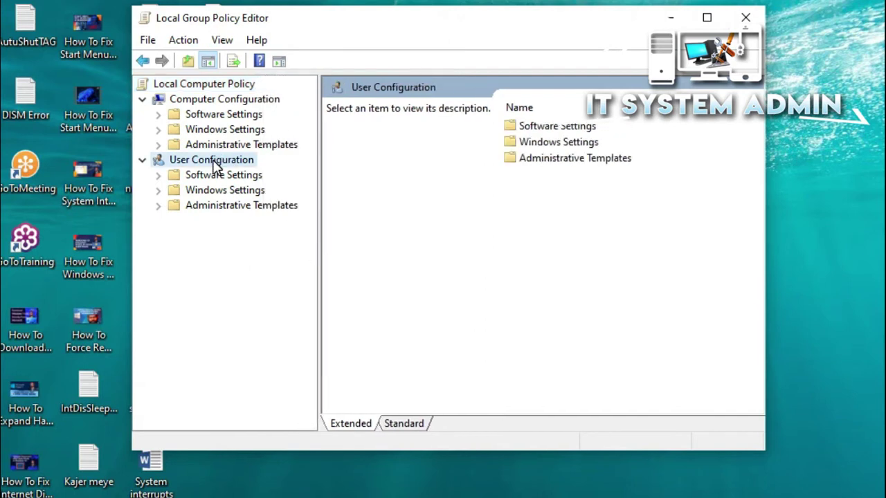
left_click(159, 208)
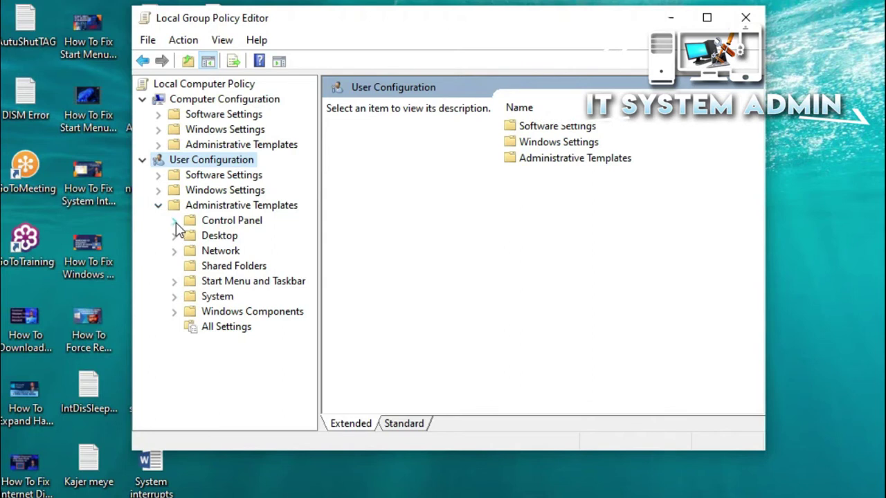
left_click(201, 223)
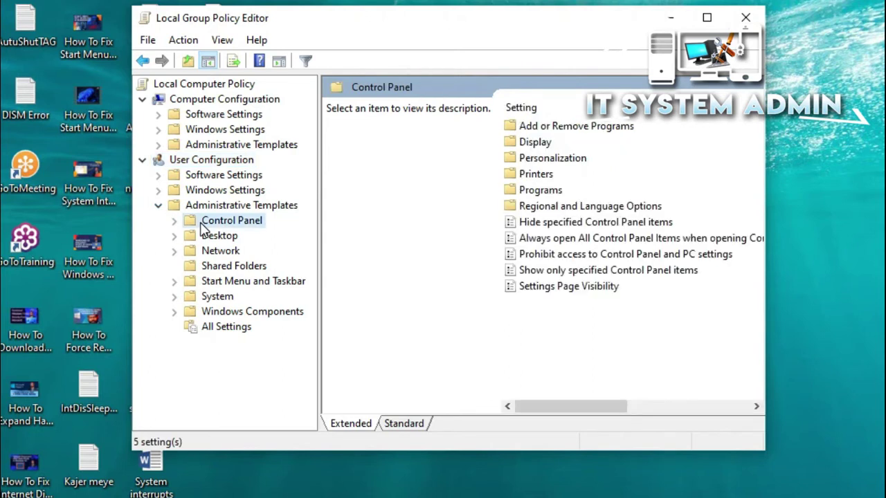
left_click(174, 222)
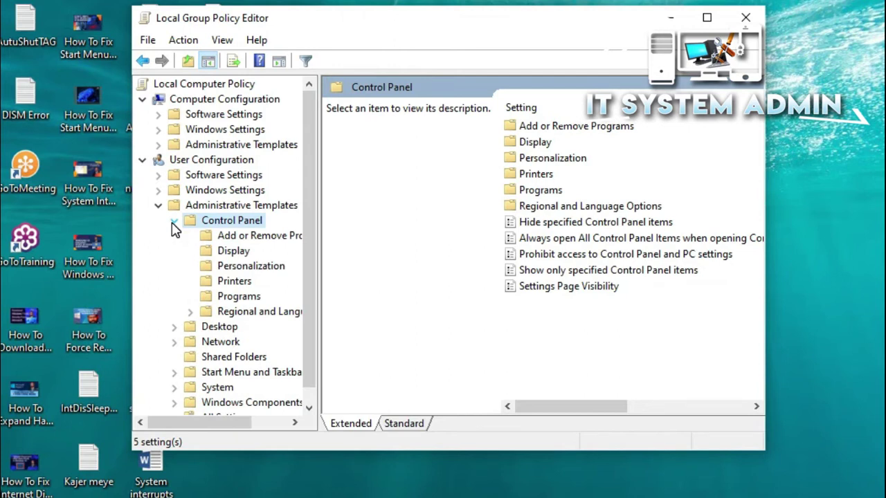
left_click(267, 273)
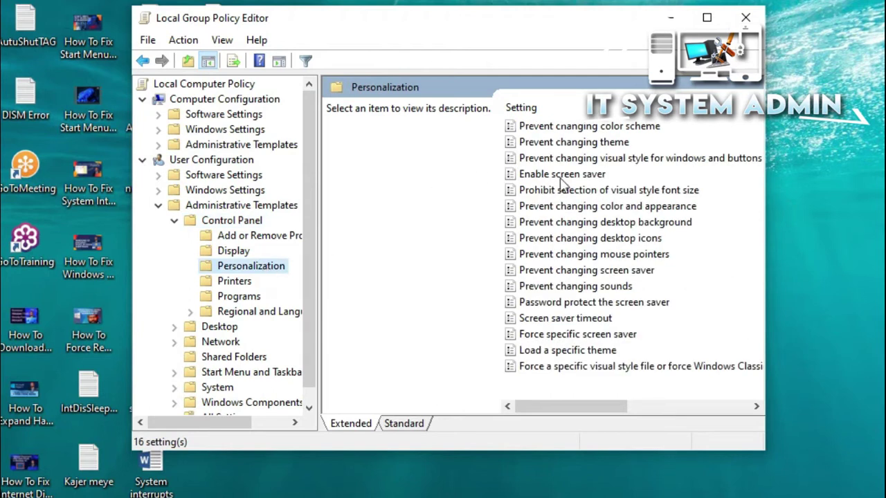
left_click(566, 227)
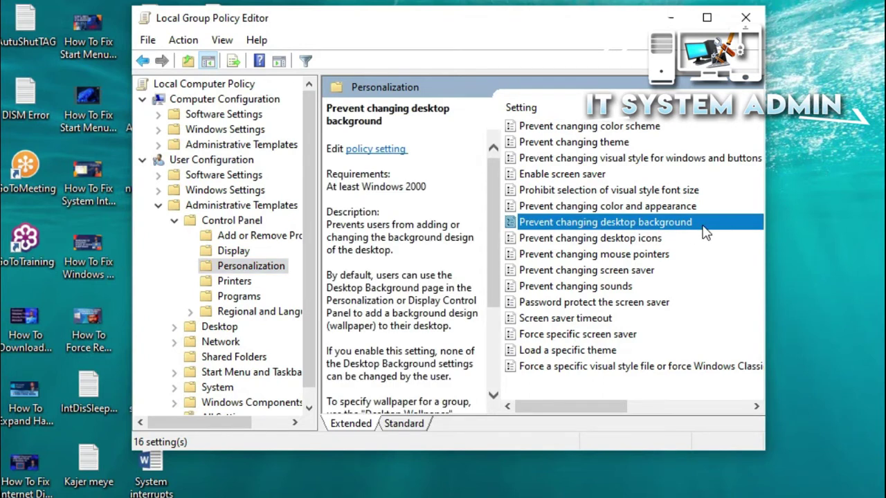
Step: Set Prevent changing desktop background to Enabled, then Apply and OK
right_click(630, 228)
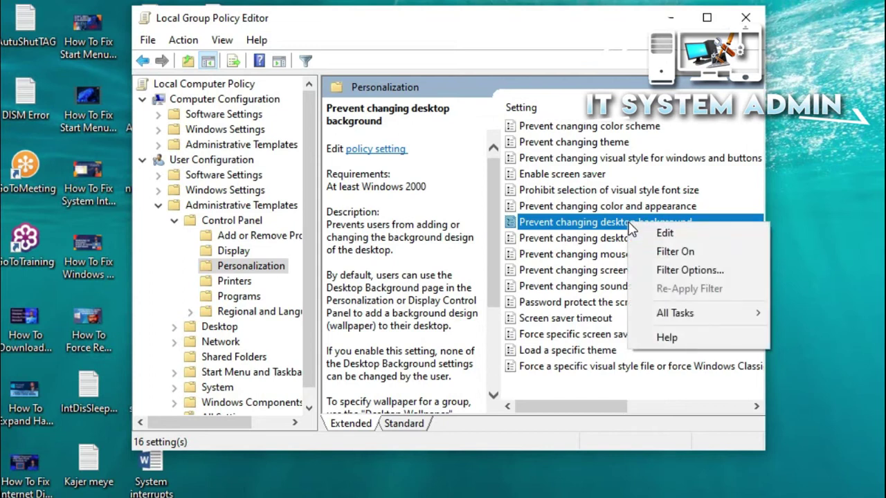
left_click(651, 237)
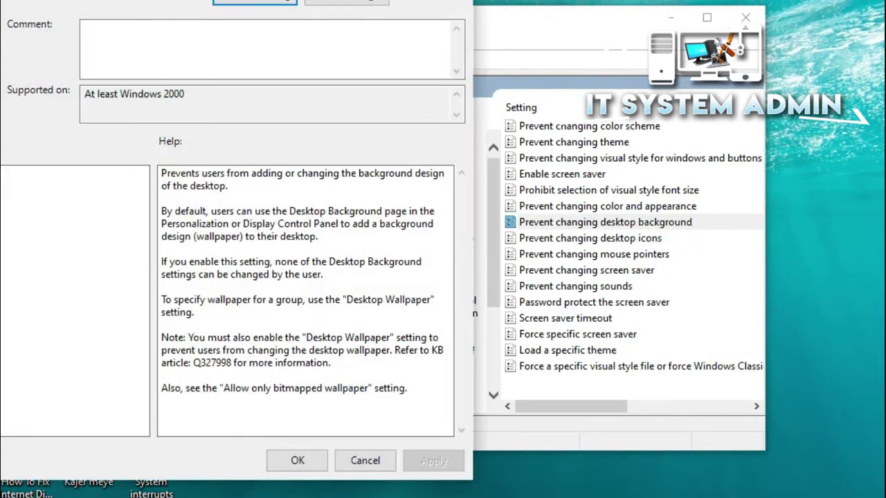
mouse_move(132, 2)
left_mouse_down()
mouse_move(465, 4)
mouse_move(458, 0)
left_mouse_up()
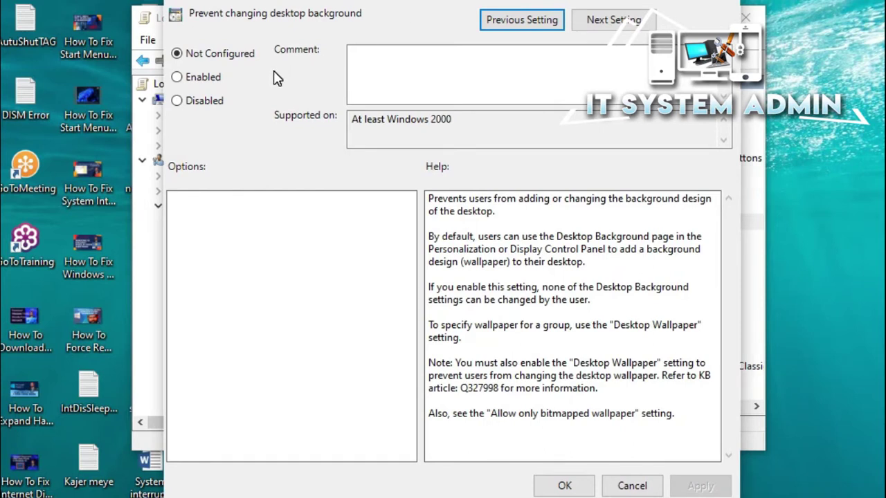
left_click(178, 78)
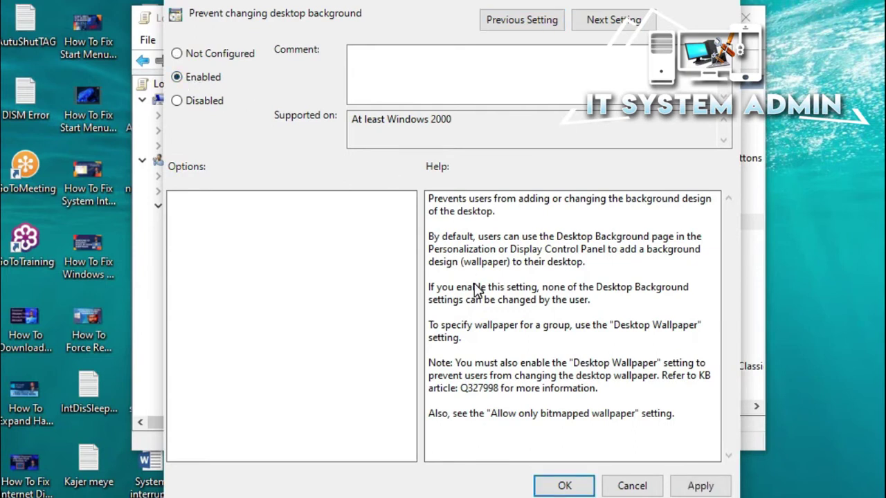
left_click(701, 487)
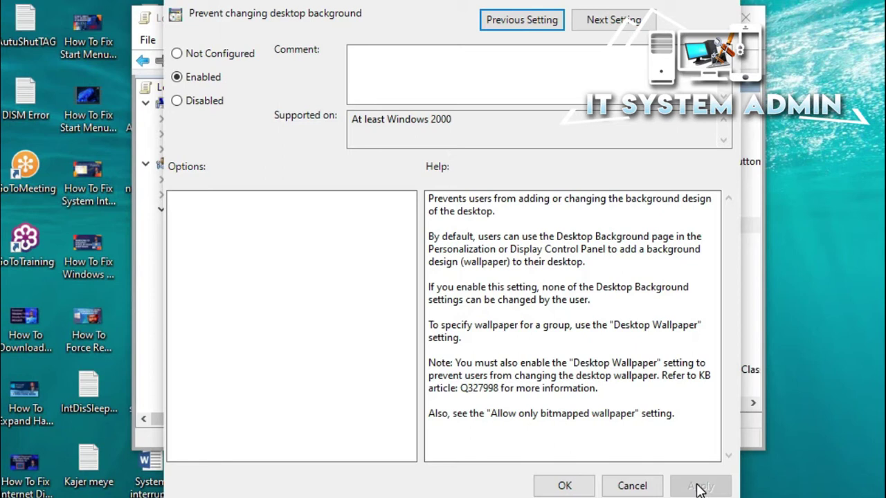
left_click(566, 486)
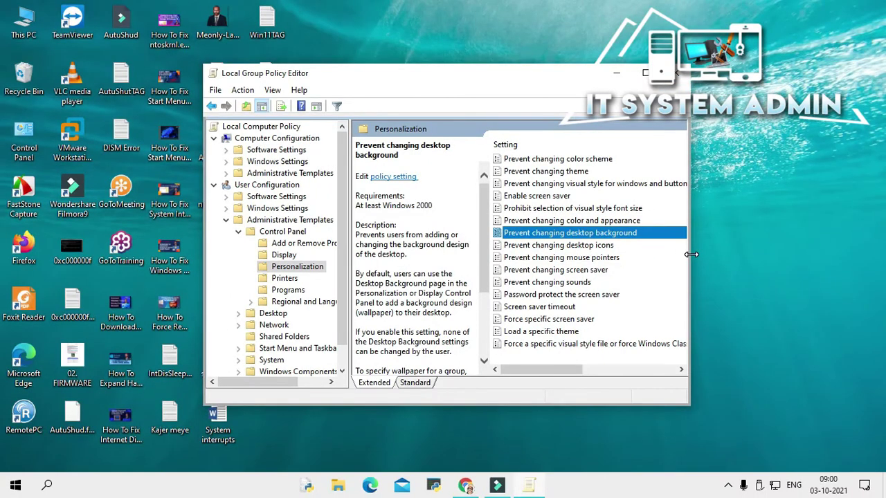
Step: Widen the editor to check the policy's State shows Enabled, then close it
left_click_drag(691, 254, 805, 227)
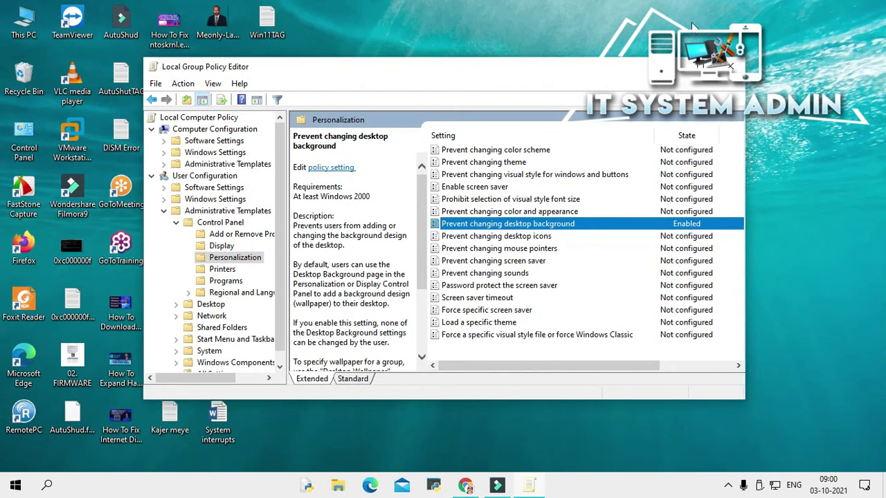
left_click(733, 65)
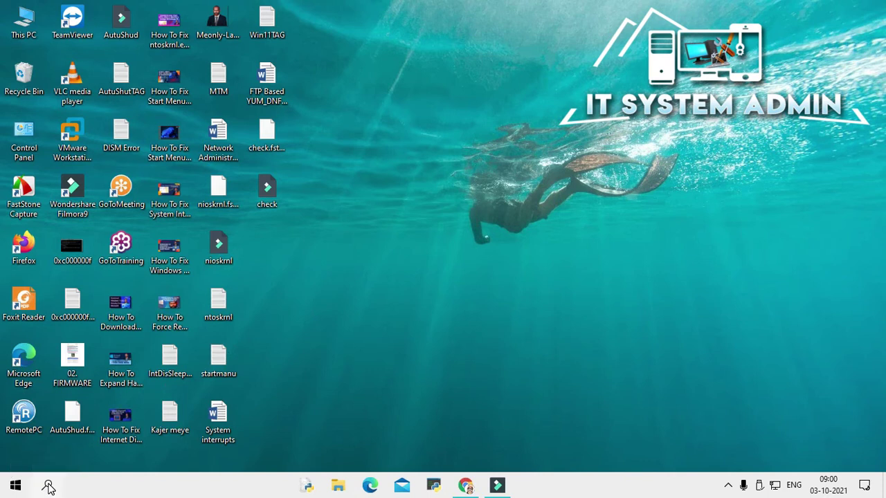
Step: Search for 'cMD' and run Command Prompt as administrator, approving the elevation prompt
left_click(49, 488)
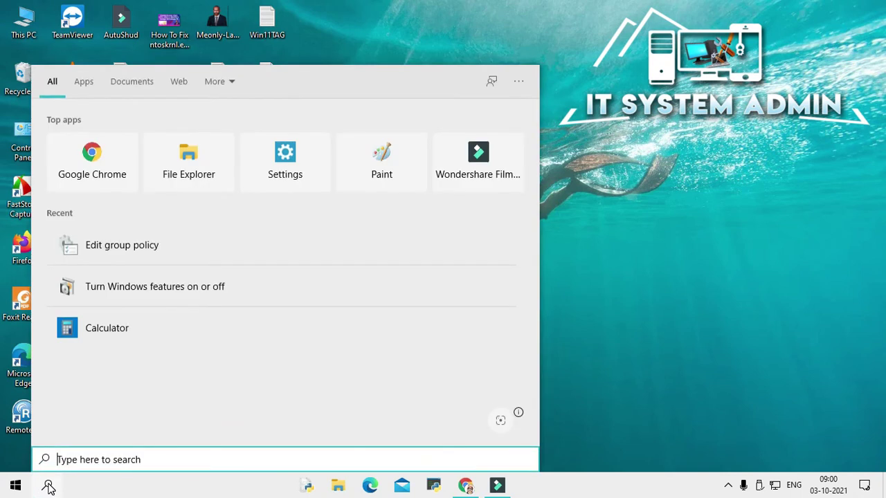
type("cMD")
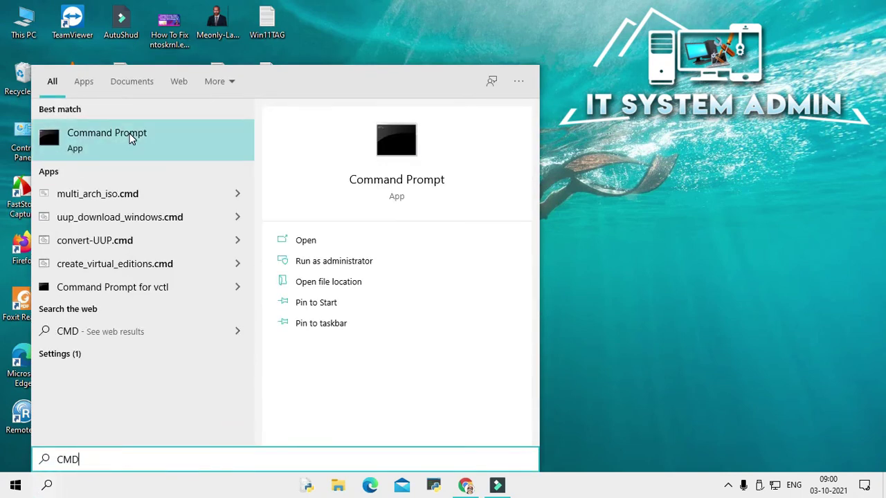
right_click(131, 139)
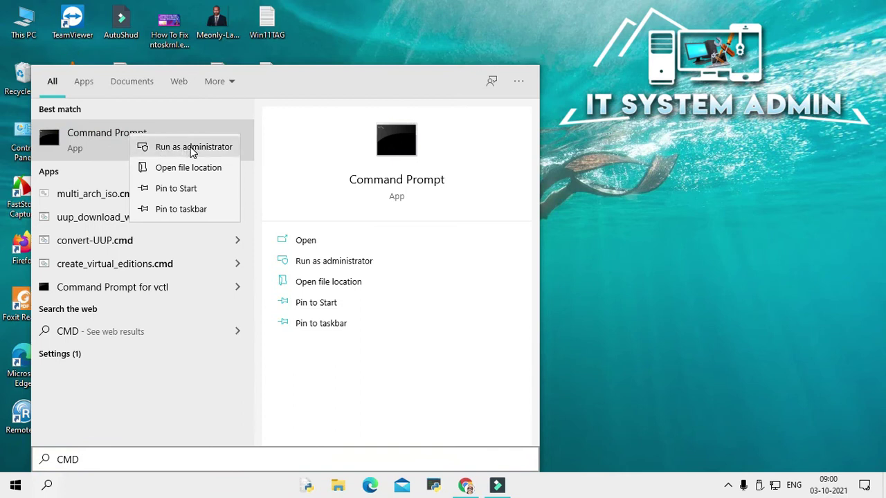
left_click(193, 148)
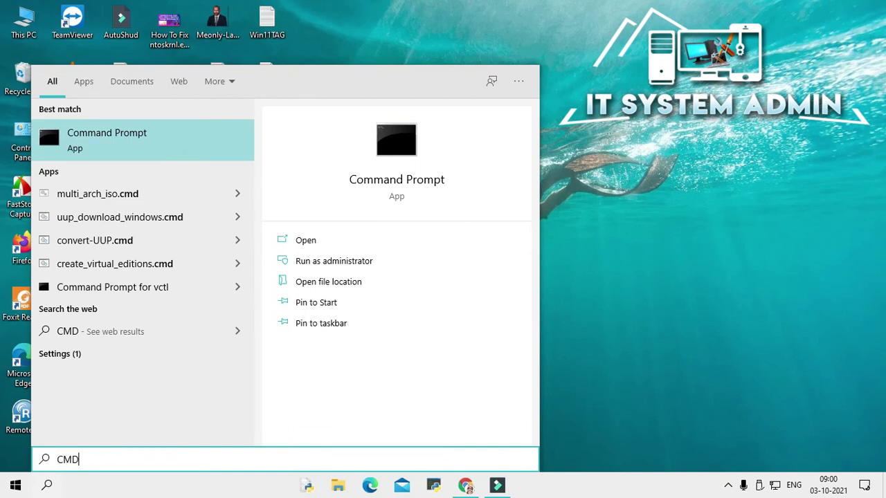
key("Return")
left_click(601, 270)
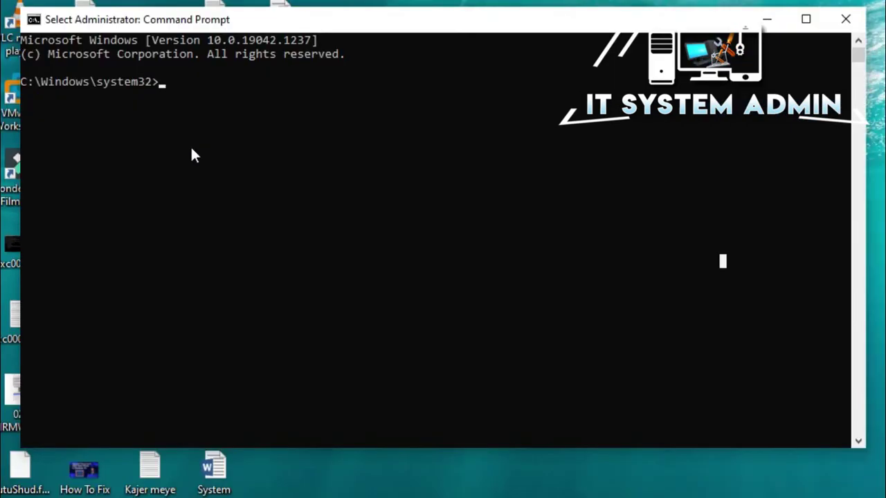
Step: Run 'gpupdate /force', wait for both policy updates to succeed, then close the console
type("g")
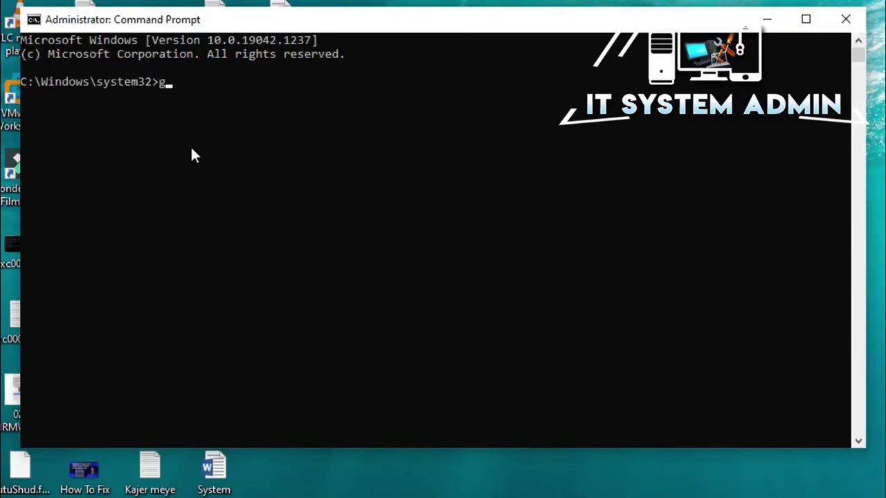
type("p")
type("u")
type("pd")
type("ate ")
type("/f")
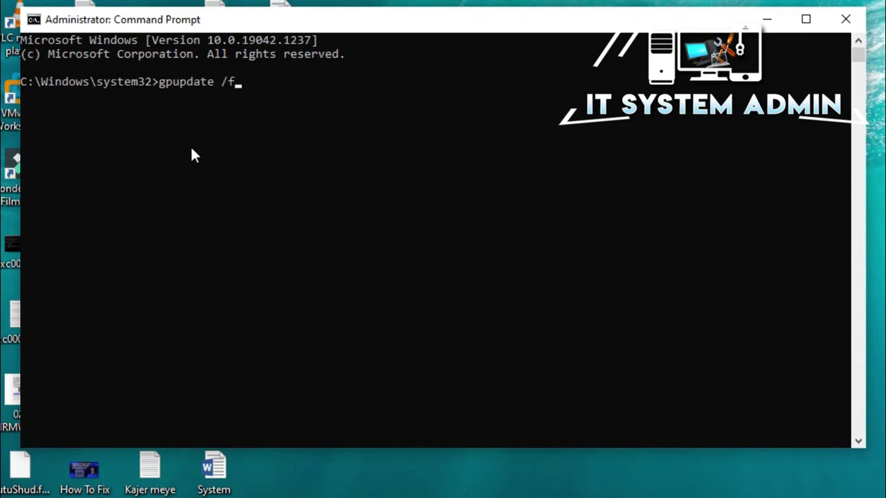
type("orce")
key("Return")
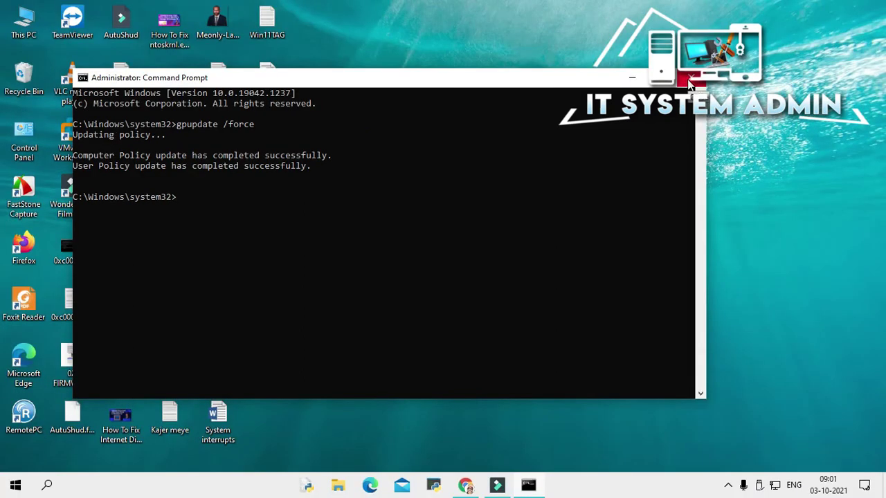
left_click(688, 80)
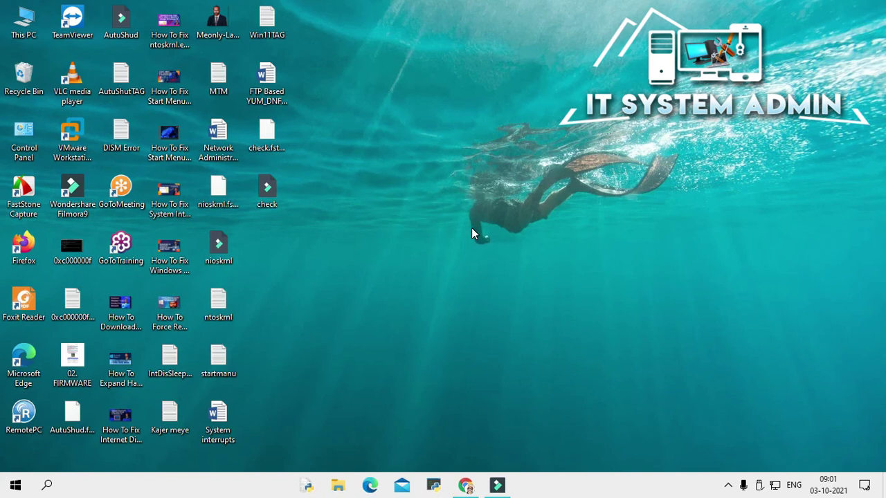
right_click(409, 124)
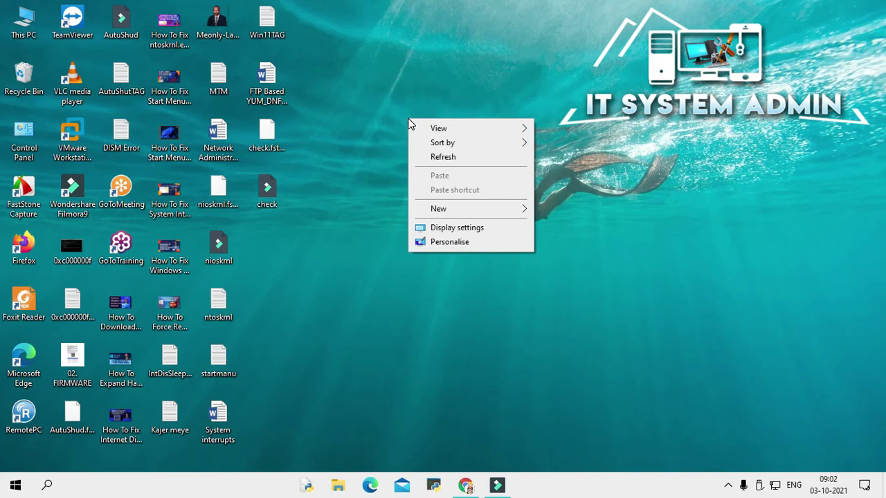
left_click(461, 243)
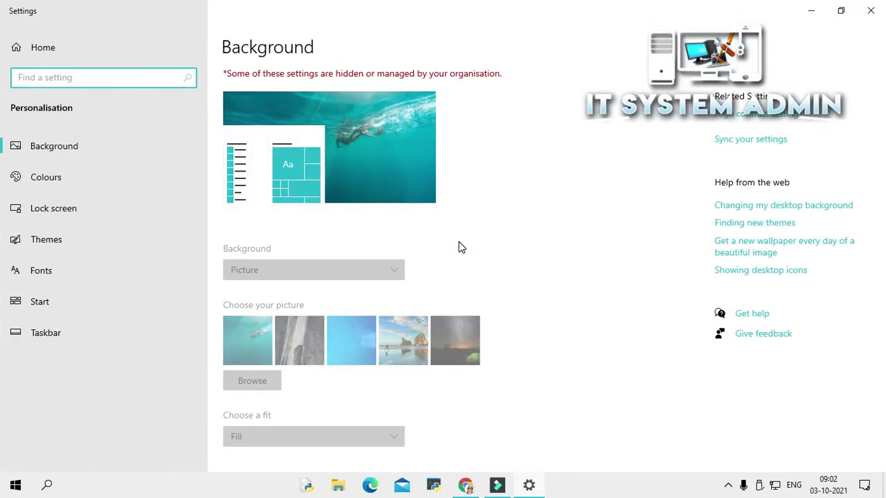
left_click(258, 336)
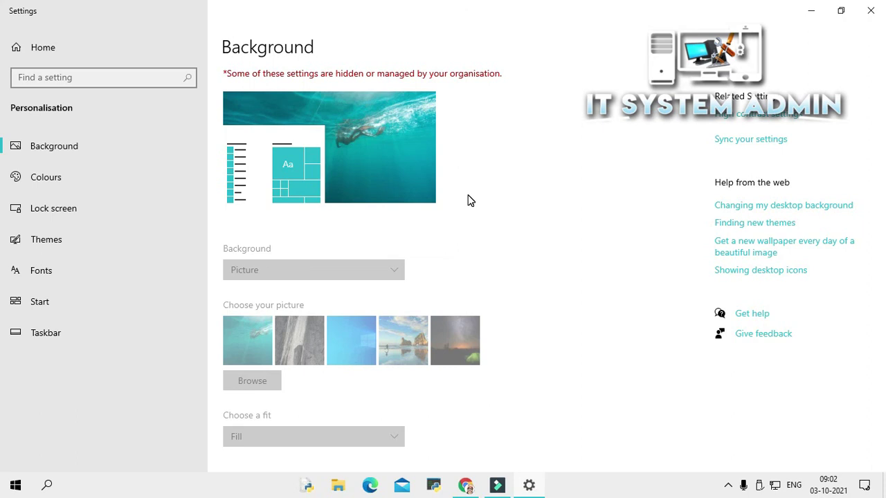
left_click(869, 8)
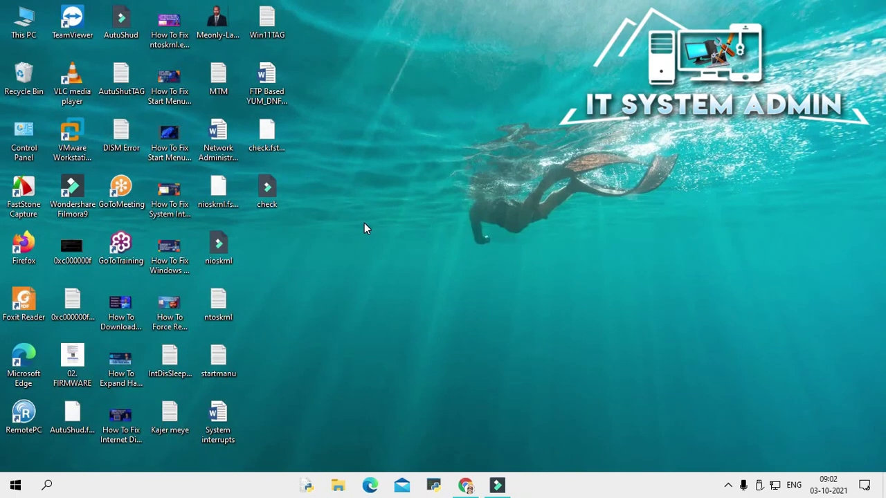